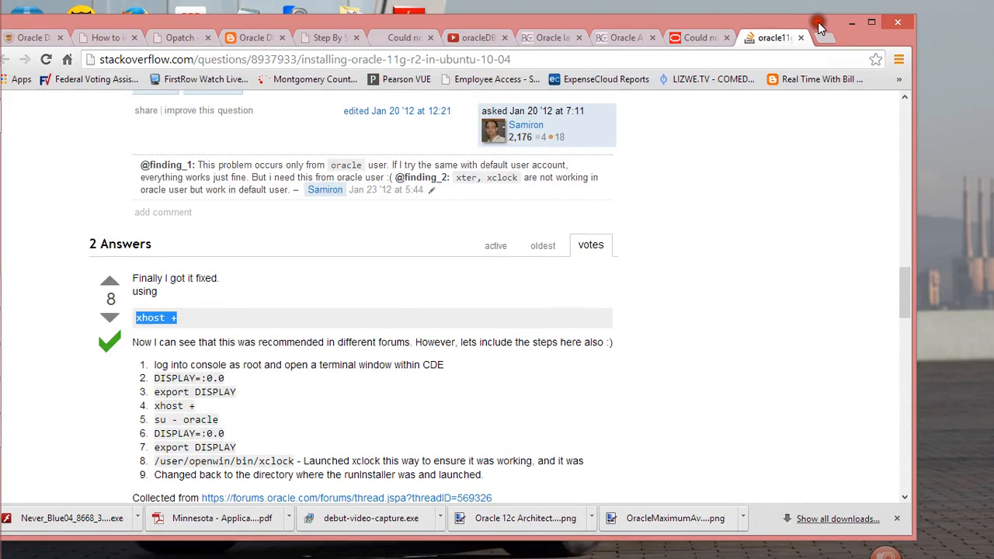
- Maximize the browser window and search the web for "amazon web services" in a new tab
double_click(817, 11)
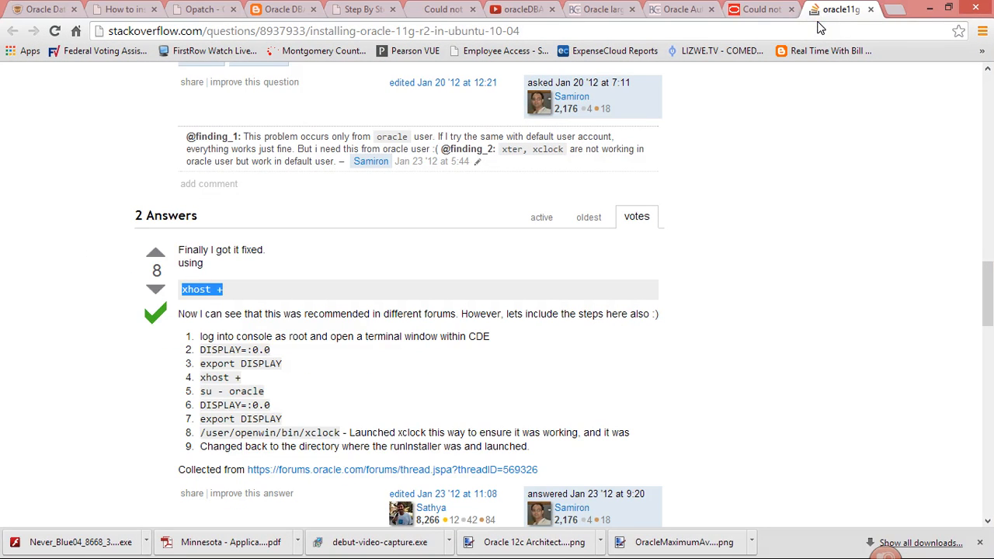
click(747, 28)
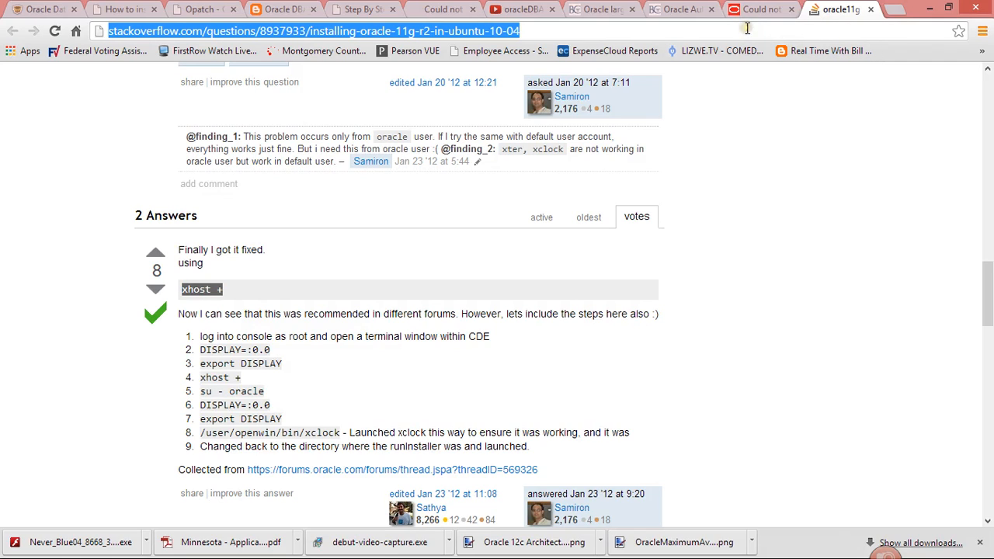
click(899, 13)
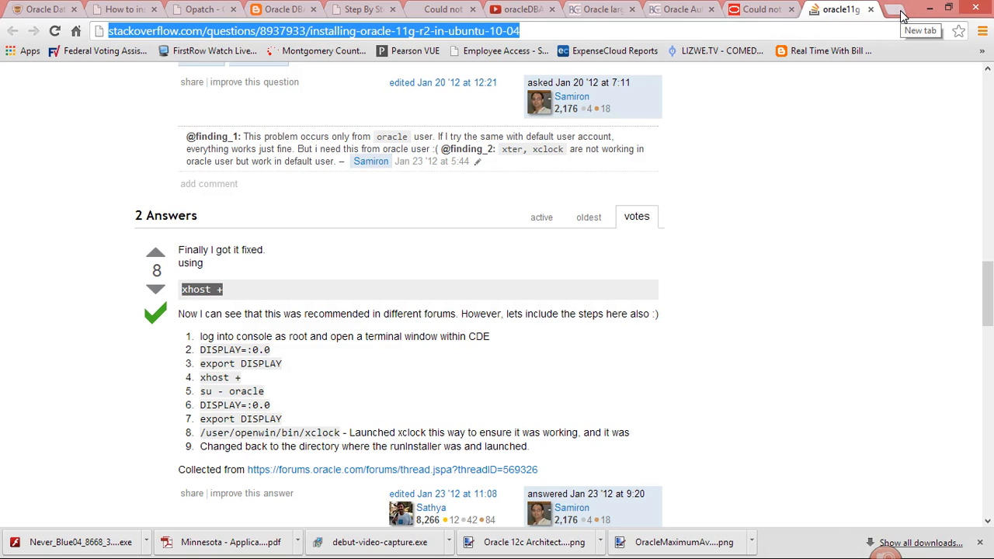
click(901, 14)
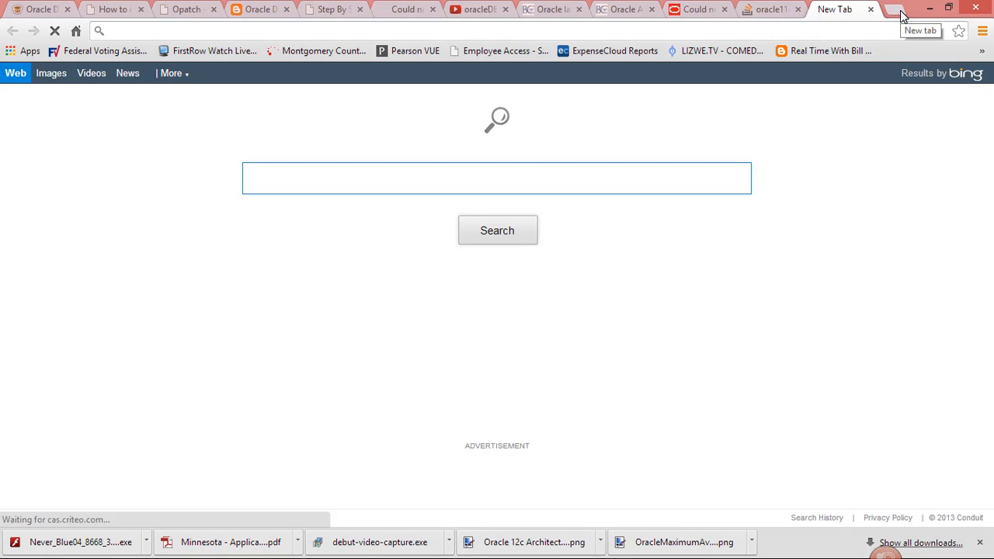
text(ama)
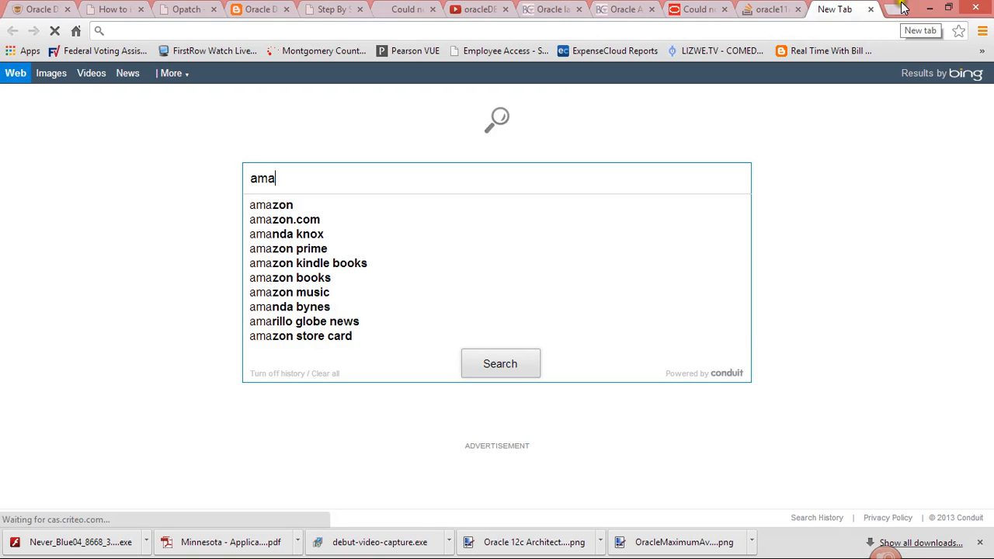
text(zon web )
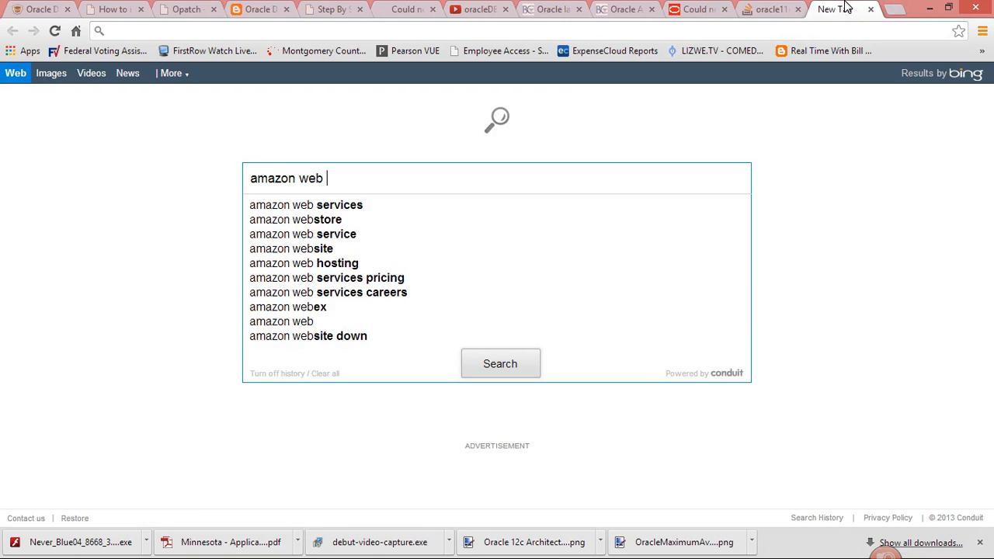
text(services)
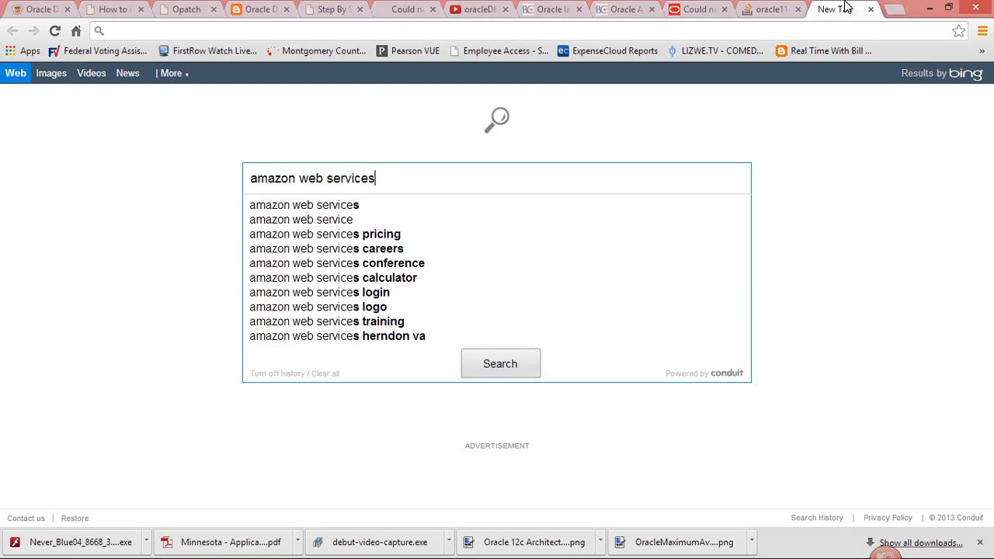
key(Return)
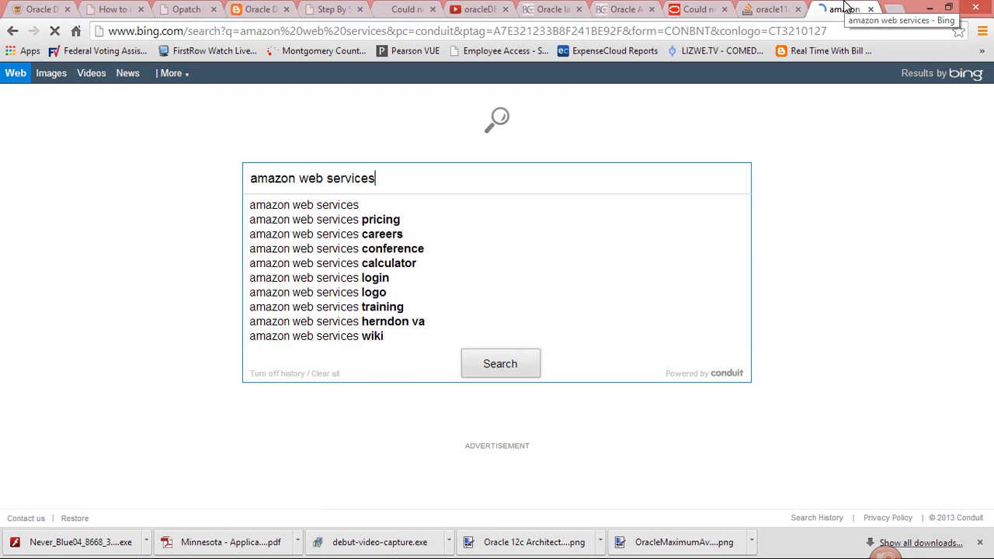
- Open the official Amazon Web Services site and sign in to the management console as a returning user
click(247, 358)
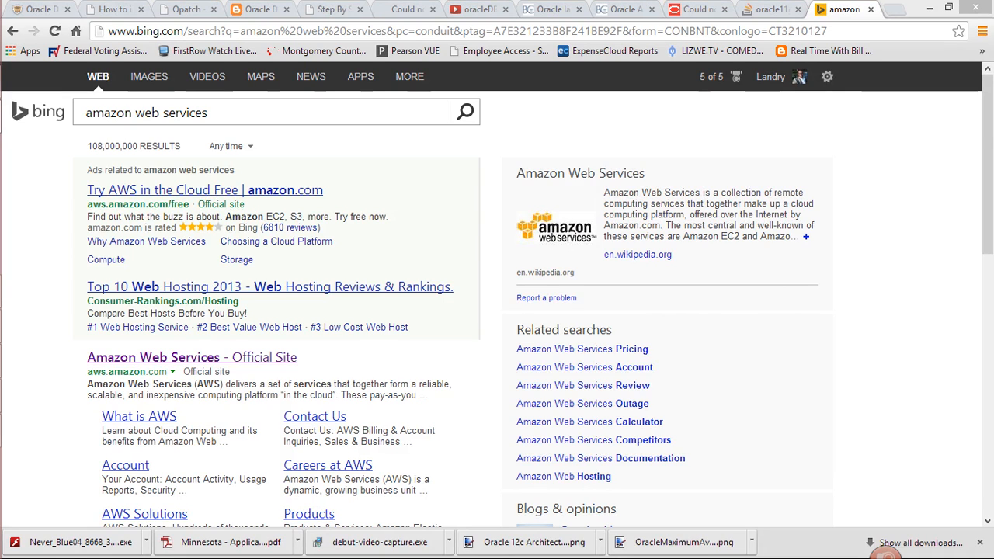
drag(993, 124, 845, 9)
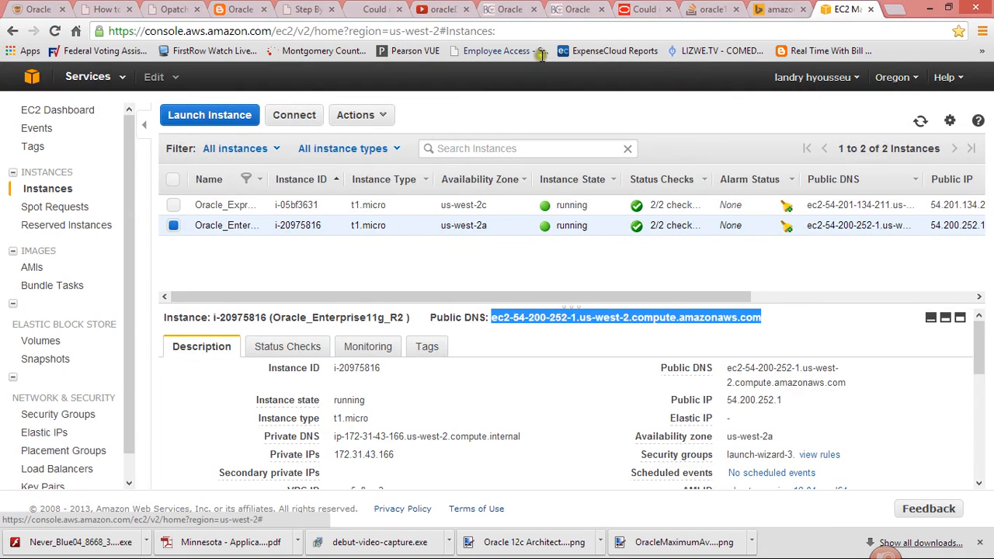
click(31, 80)
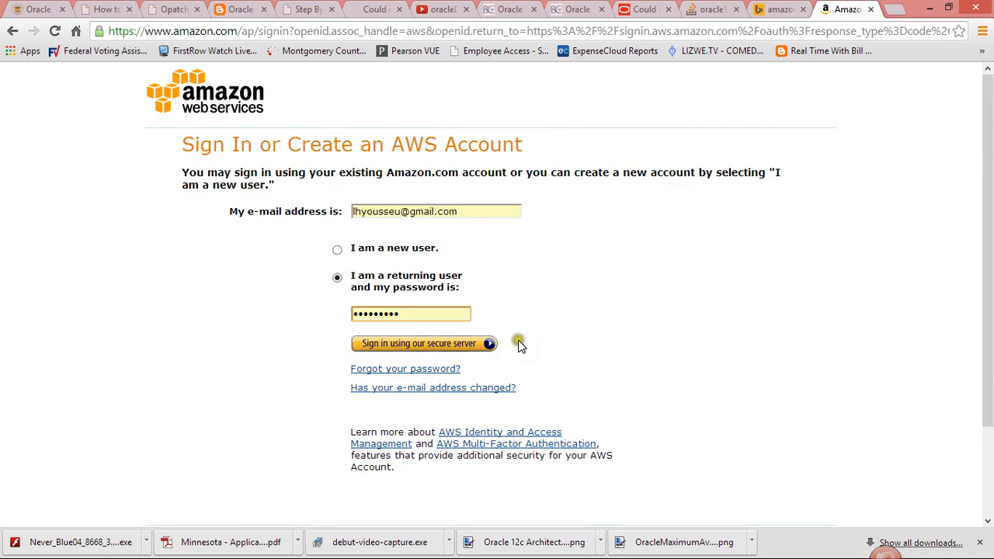
click(471, 351)
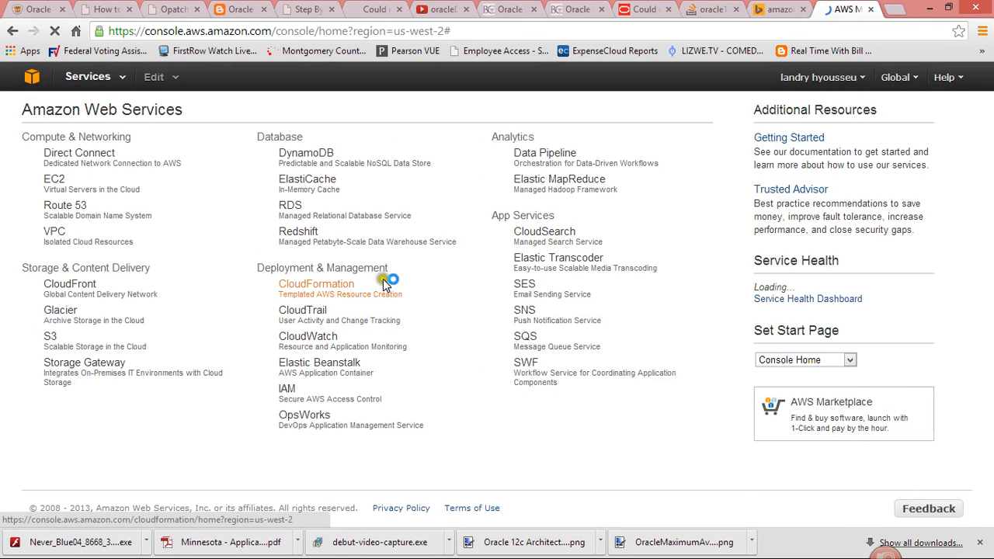
- Open the EC2 service and start launching a new instance
click(93, 194)
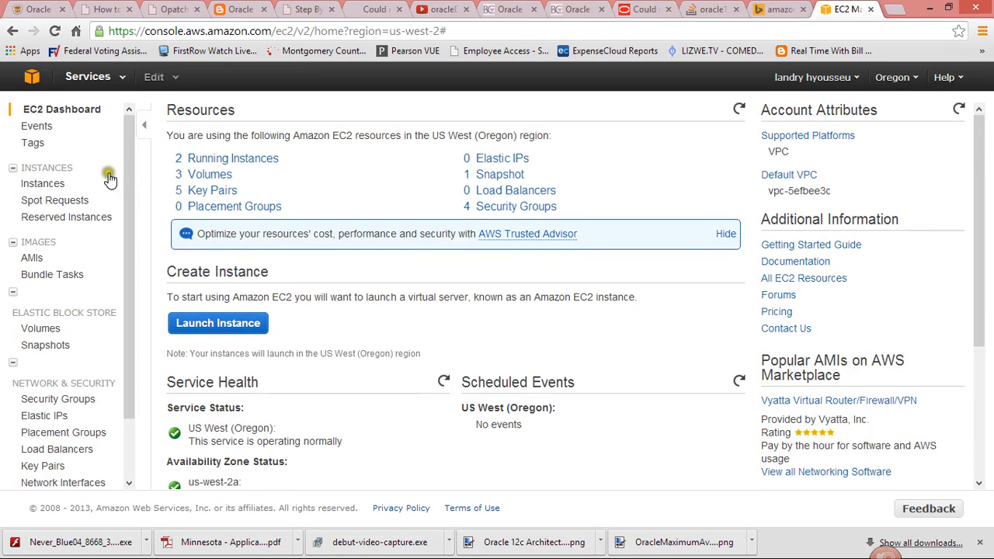
click(254, 328)
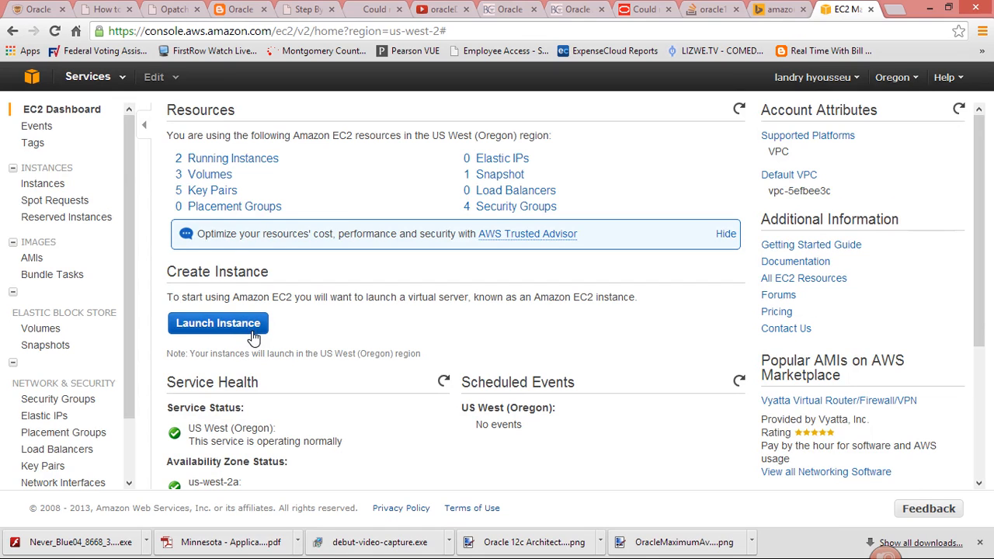
click(253, 335)
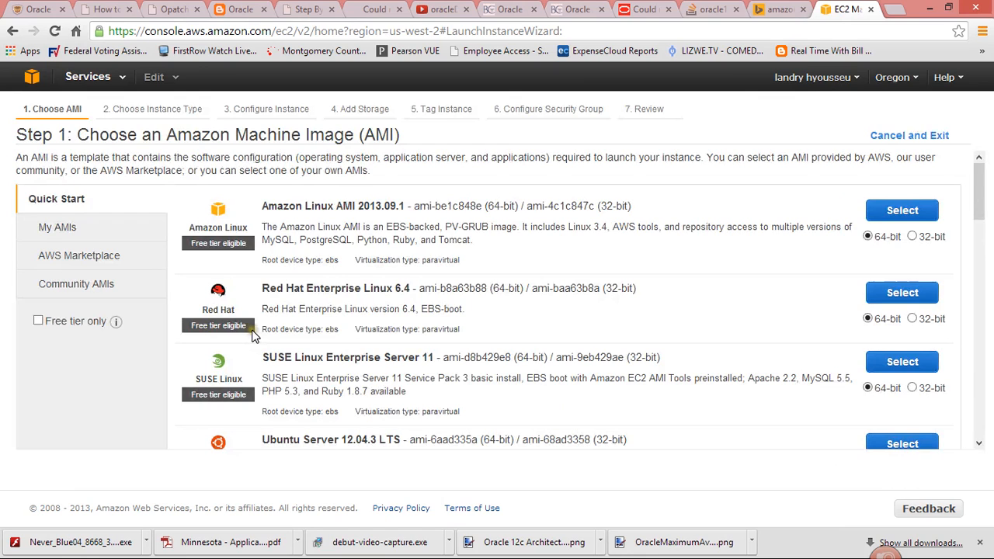
- Look through the quick-start machine images and select the 64-bit Ubuntu Server 12.04.3 LTS image
scroll(503, 290, down, 1)
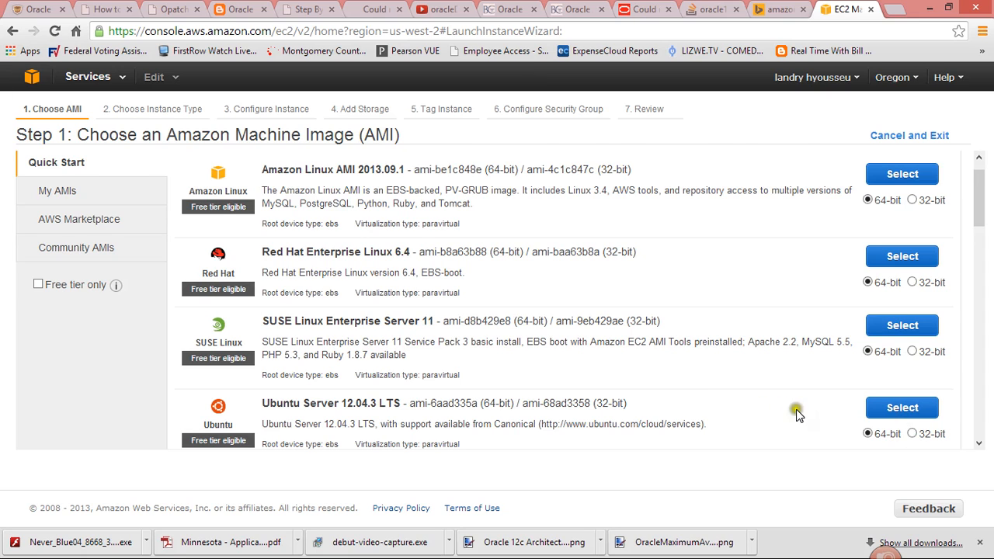
scroll(650, 368, up, 1)
scroll(660, 363, down, 1)
scroll(662, 363, down, 5)
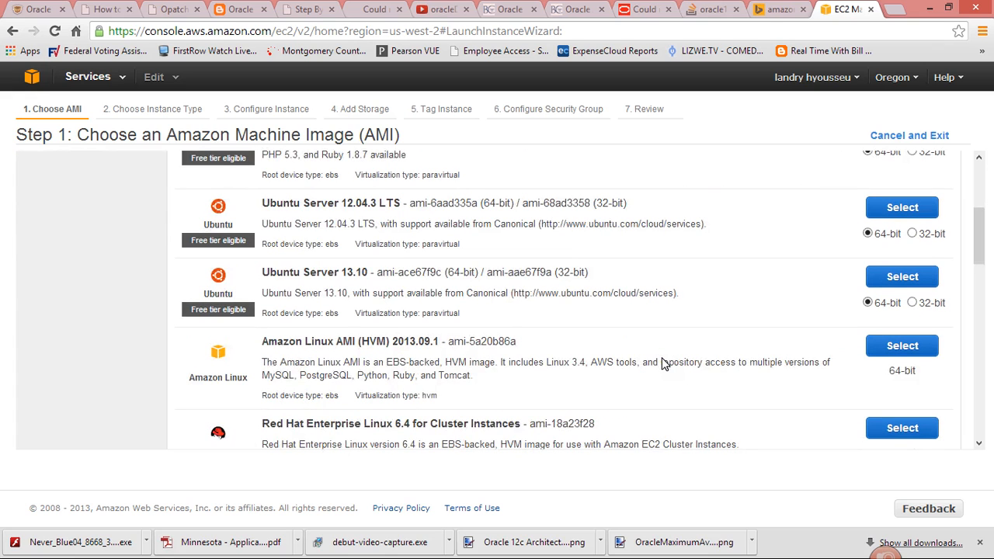
scroll(662, 363, up, 5)
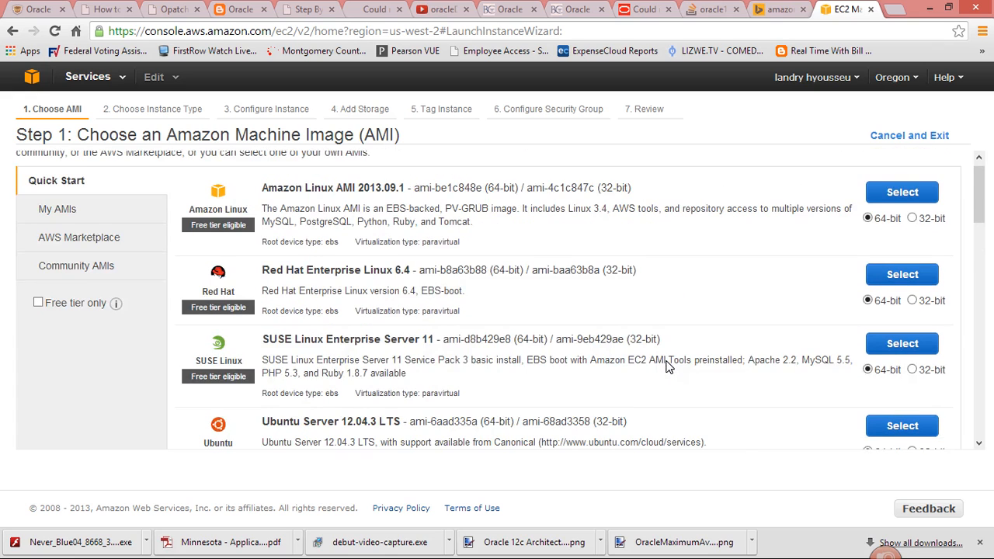
scroll(666, 366, down, 6)
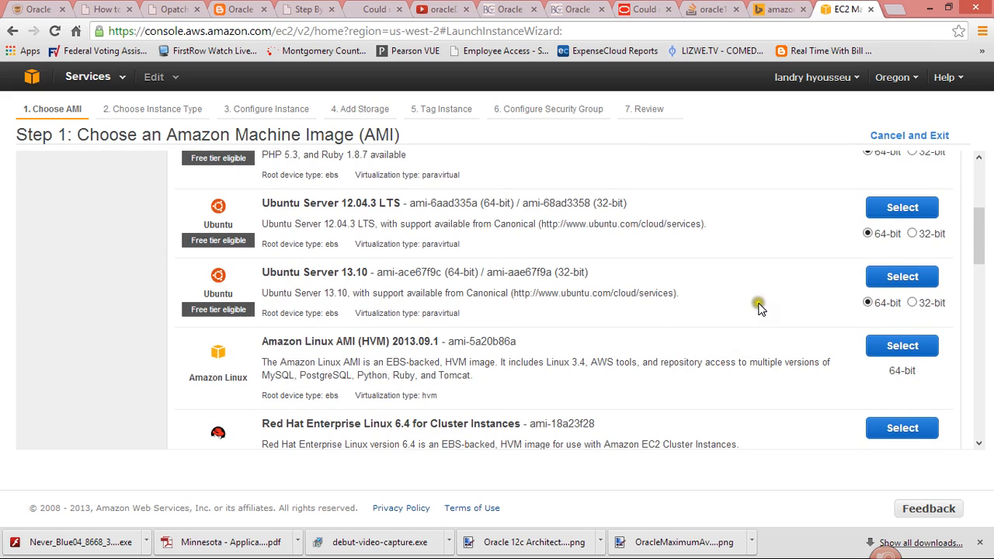
scroll(746, 314, up, 3)
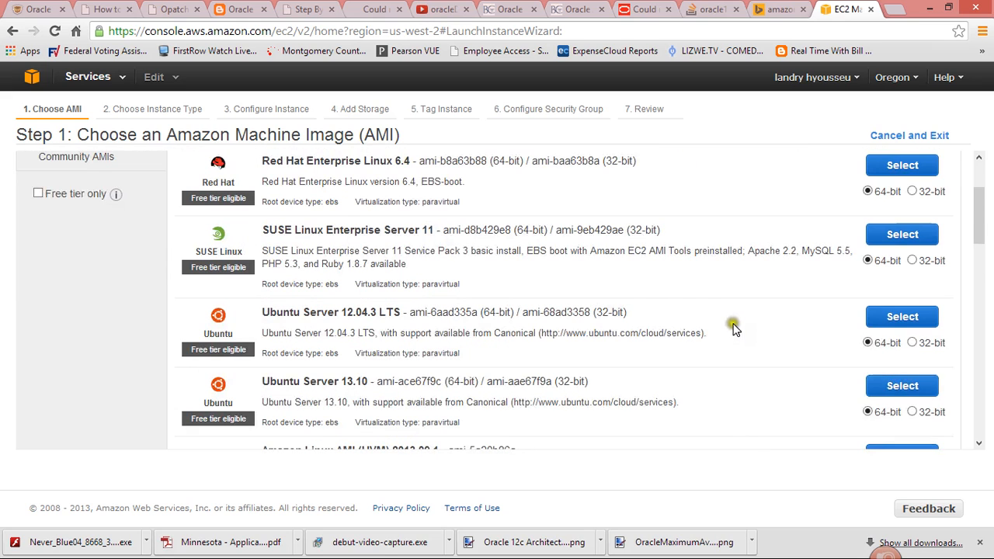
click(903, 319)
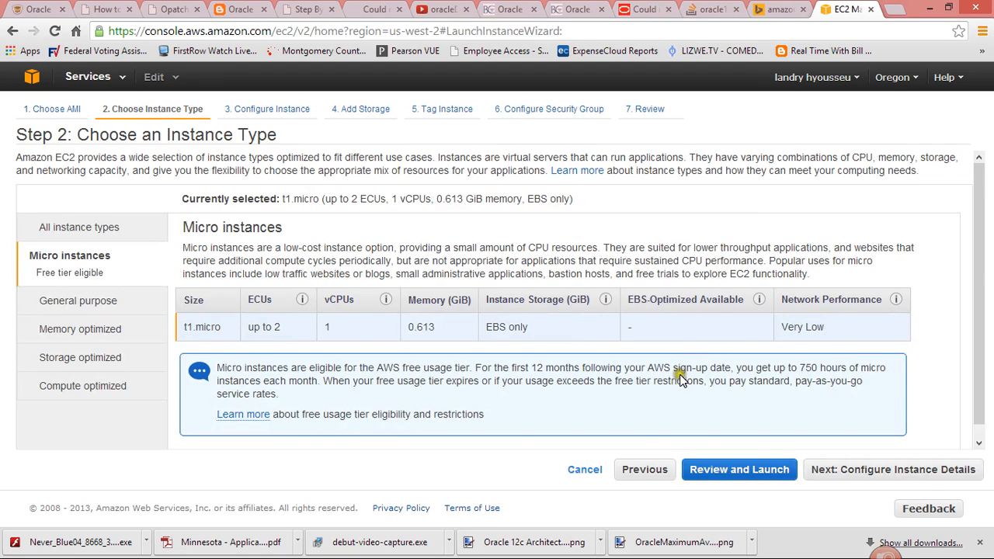
click(644, 469)
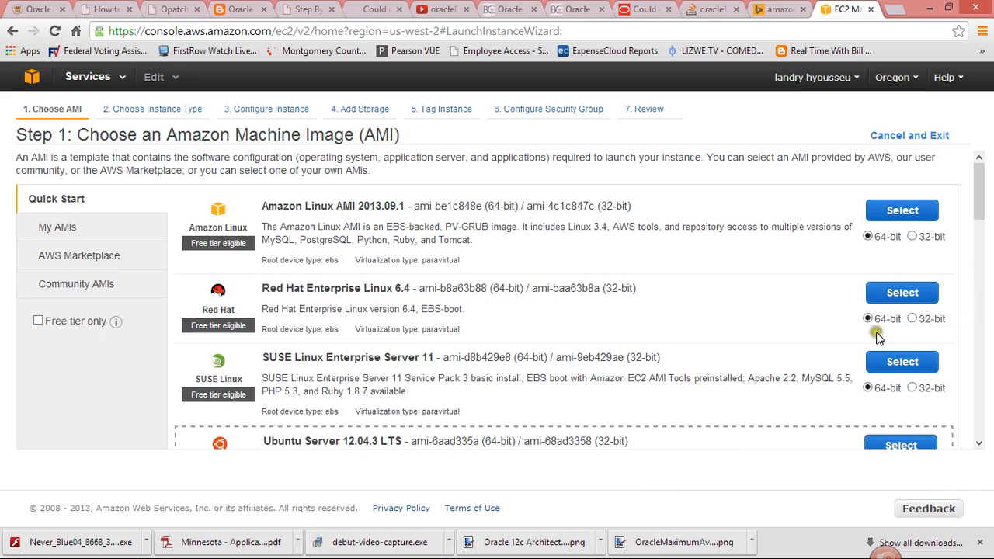
scroll(769, 342, down, 3)
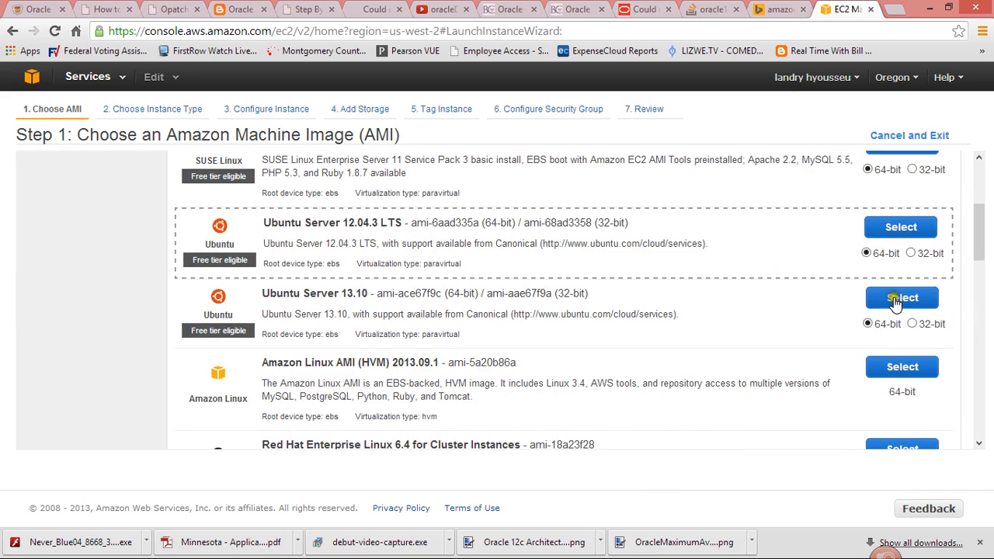
click(890, 241)
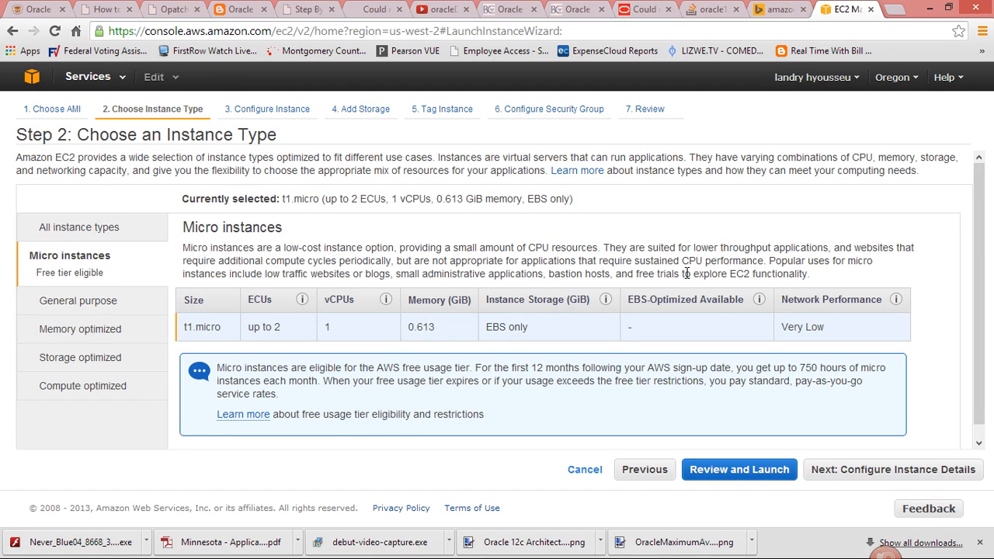
- Keep the free-tier t1.micro instance type and continue to the instance details
click(704, 317)
click(727, 351)
click(845, 478)
click(845, 472)
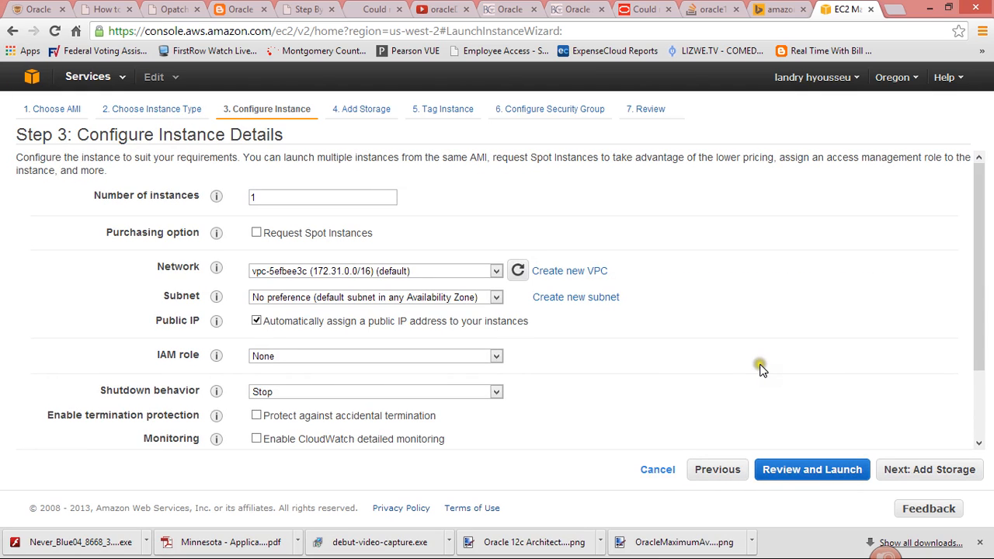
- Accept the default instance details for a single instance and continue to the storage settings
click(714, 363)
click(694, 371)
click(915, 475)
click(879, 433)
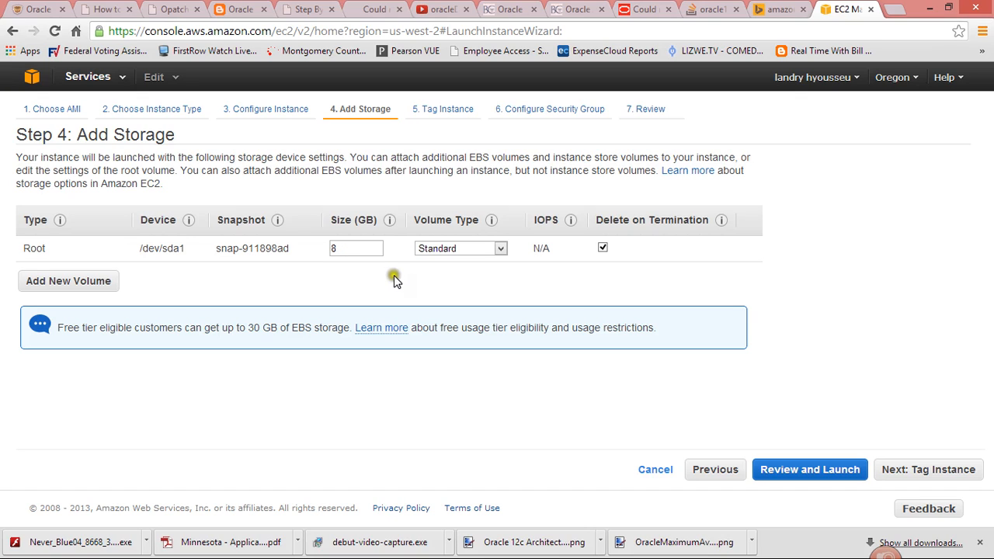
- Keep the 8 GB root volume with the Standard volume type and continue to instance tagging
click(462, 250)
click(462, 250)
click(920, 475)
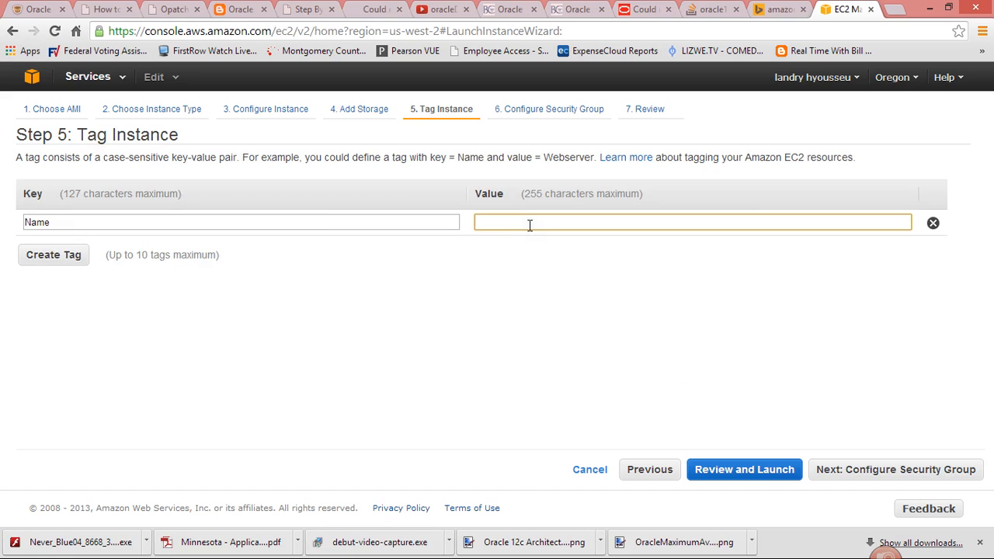
- Set the Name tag's value to Sample_Instance and continue to the security group configuration
text(Instance)
key(BackSpace)
text(e)
key(Home)
text(E)
key(BackSpace)
text(Sample_)
click(878, 471)
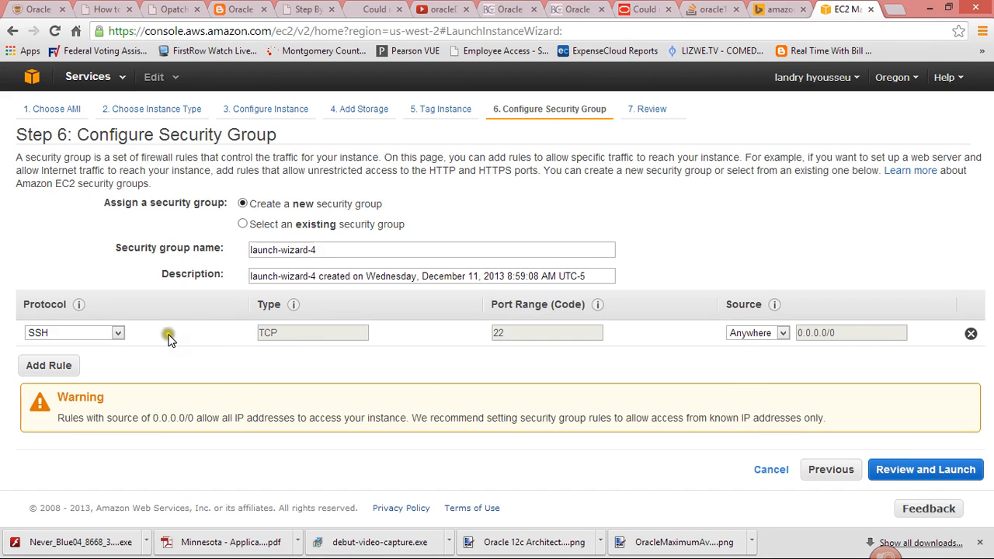
- Change the security group rule's protocol from SSH to All traffic
click(116, 332)
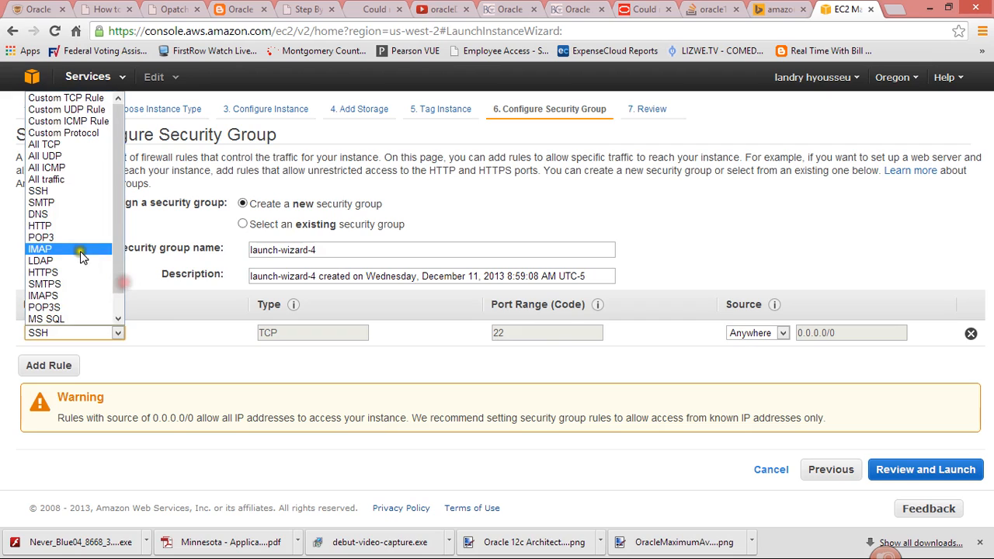
click(47, 179)
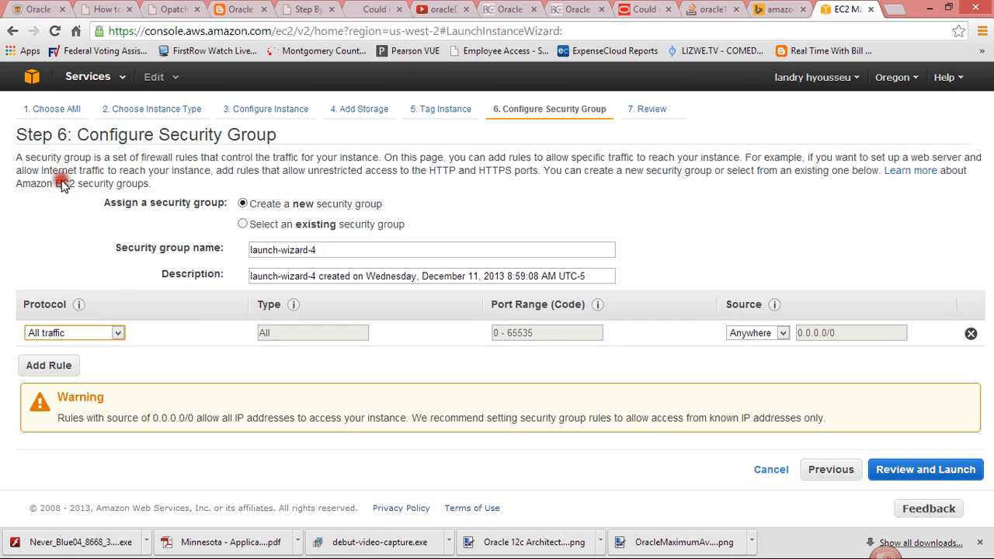
click(287, 350)
- Examine the rule's available sources and protocols, keeping Anywhere and All traffic selected
click(749, 333)
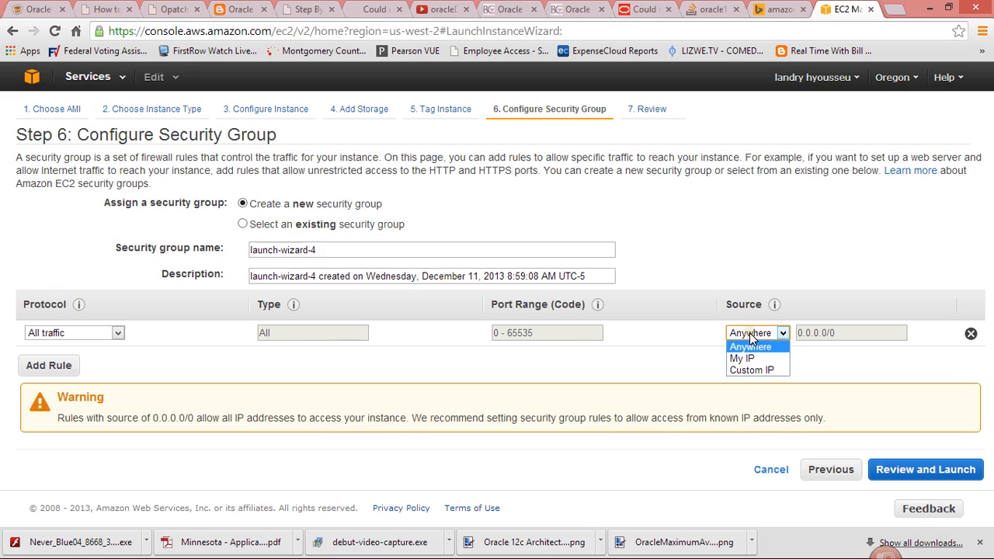
click(749, 332)
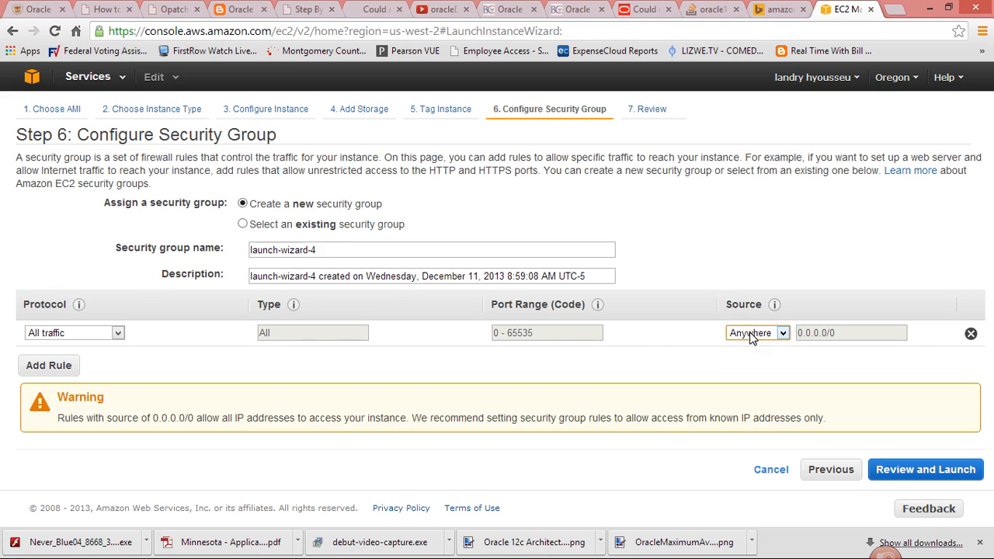
click(750, 332)
click(91, 332)
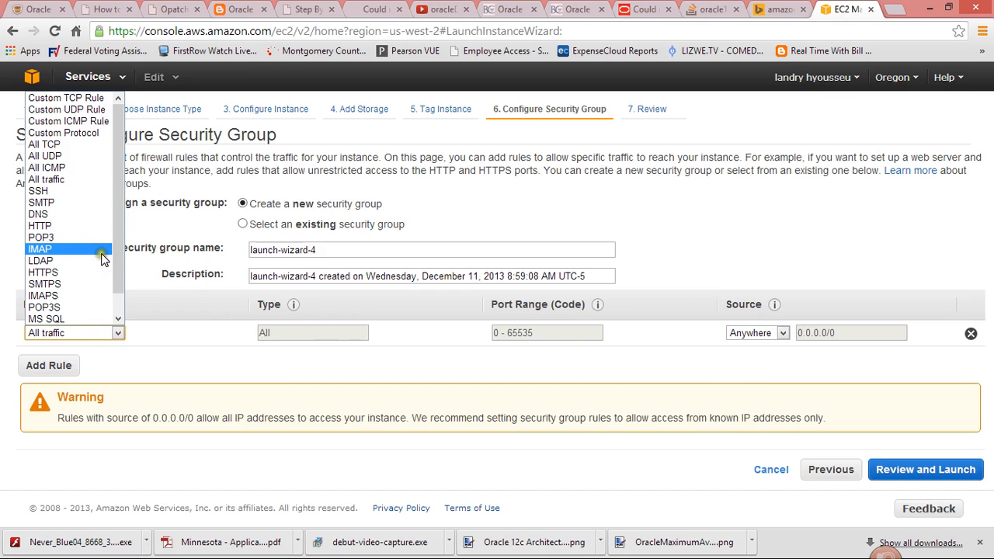
drag(115, 224, 115, 223)
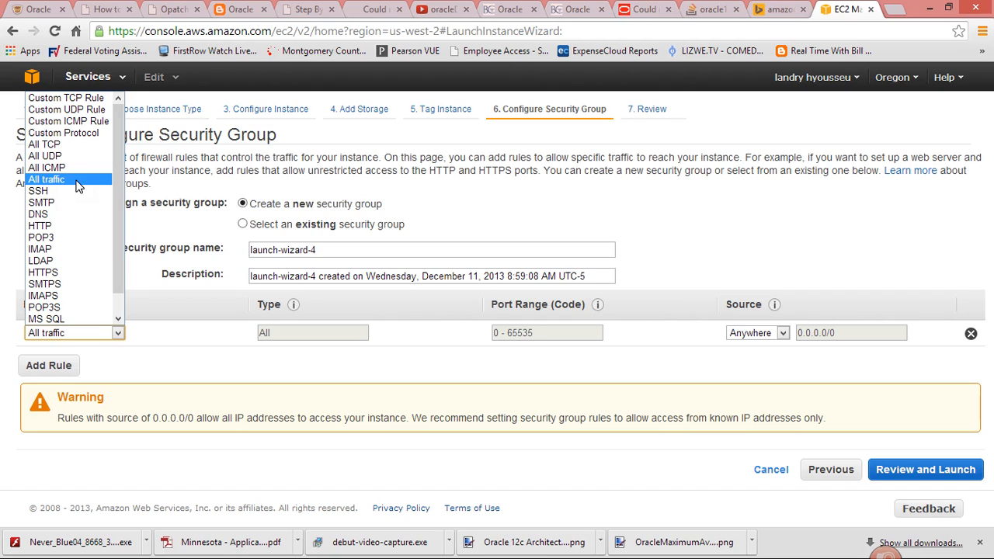
click(78, 185)
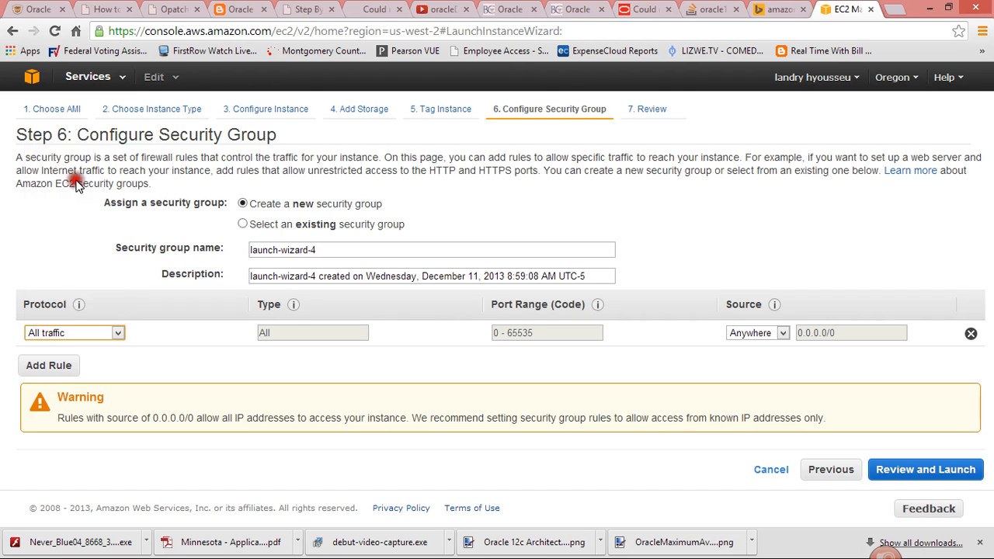
- Continue to the instance launch review and read the security notice about the launch-wizard-4 group
click(907, 476)
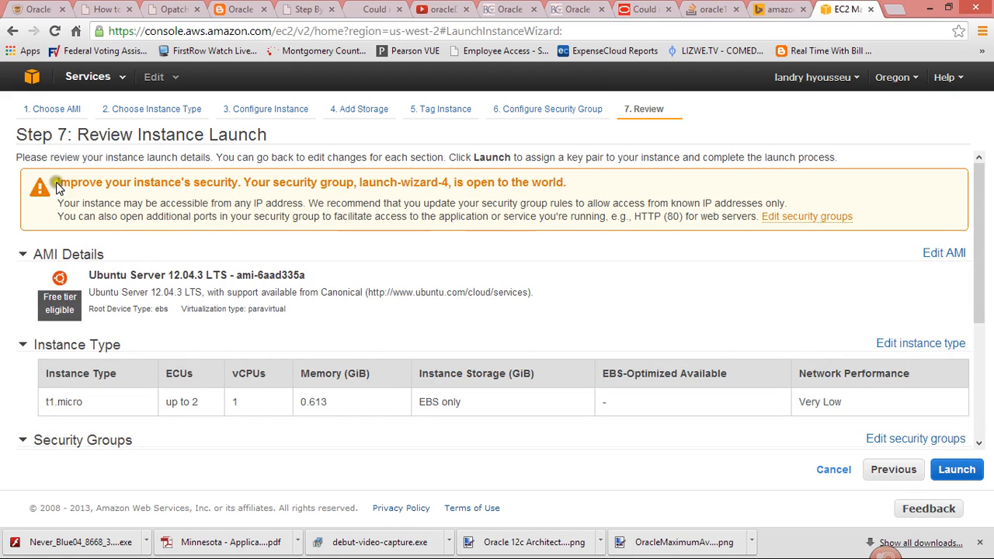
drag(70, 184, 568, 191)
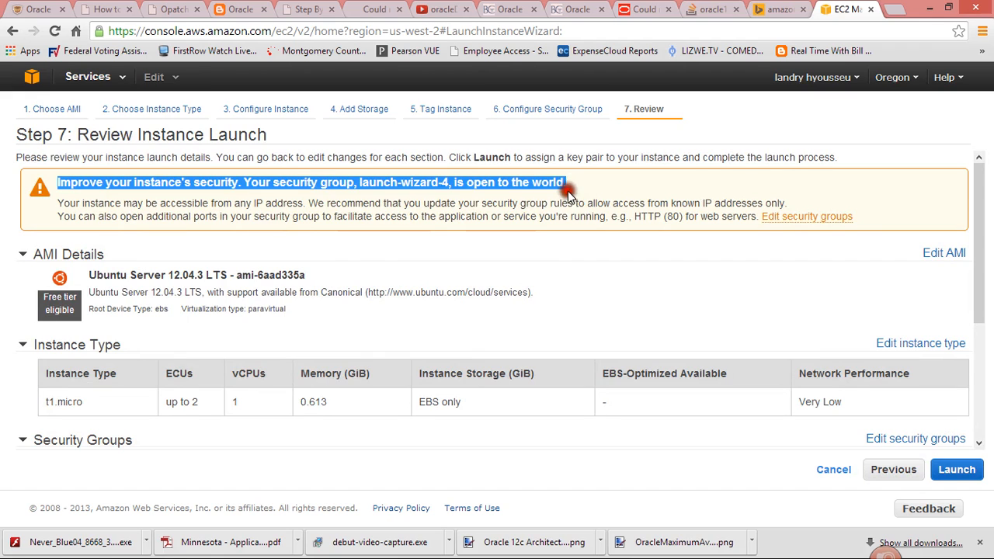
click(584, 203)
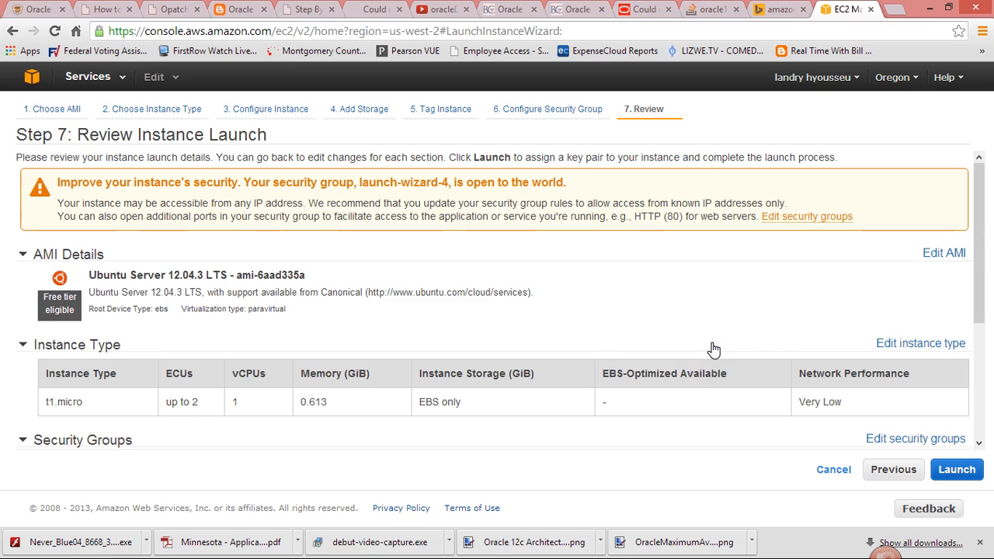
- Proceed with the launch and choose to use an existing key pair
click(957, 471)
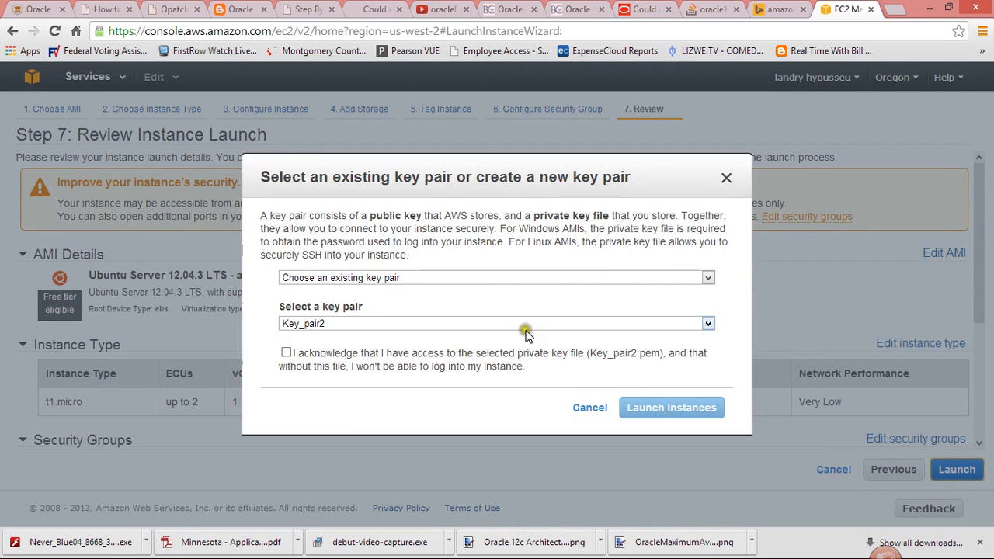
click(526, 278)
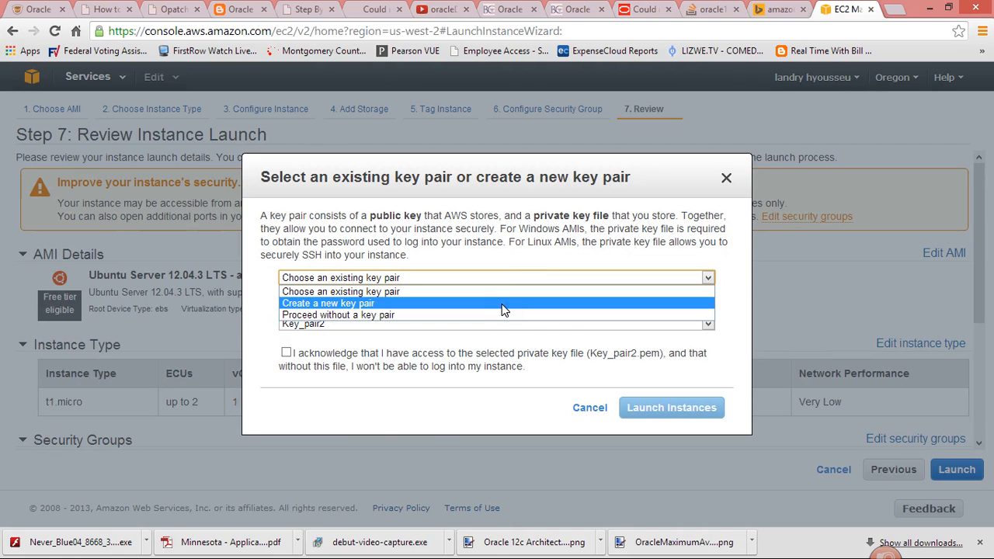
click(502, 307)
click(348, 290)
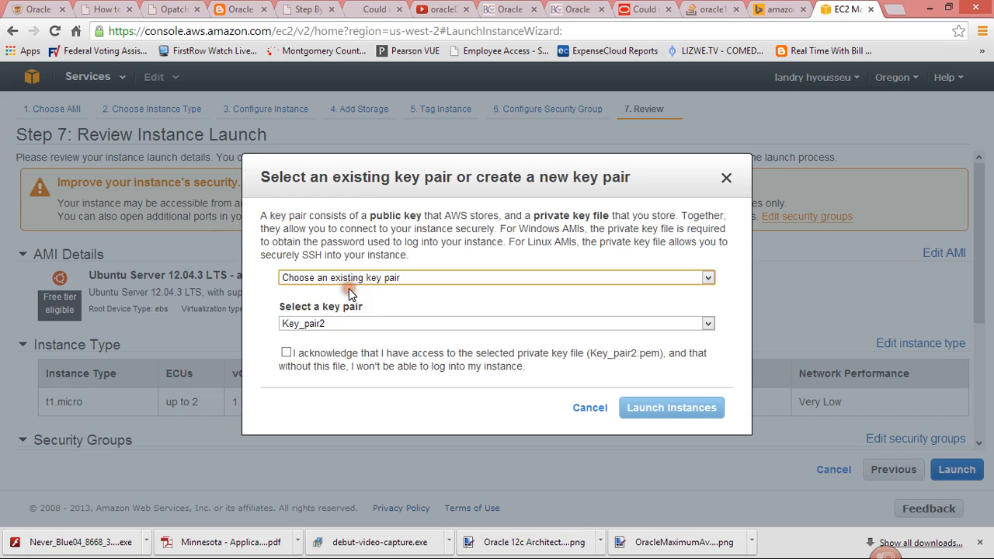
- Select Key_pair5, acknowledge having access to its private key file, and launch the instance
click(381, 323)
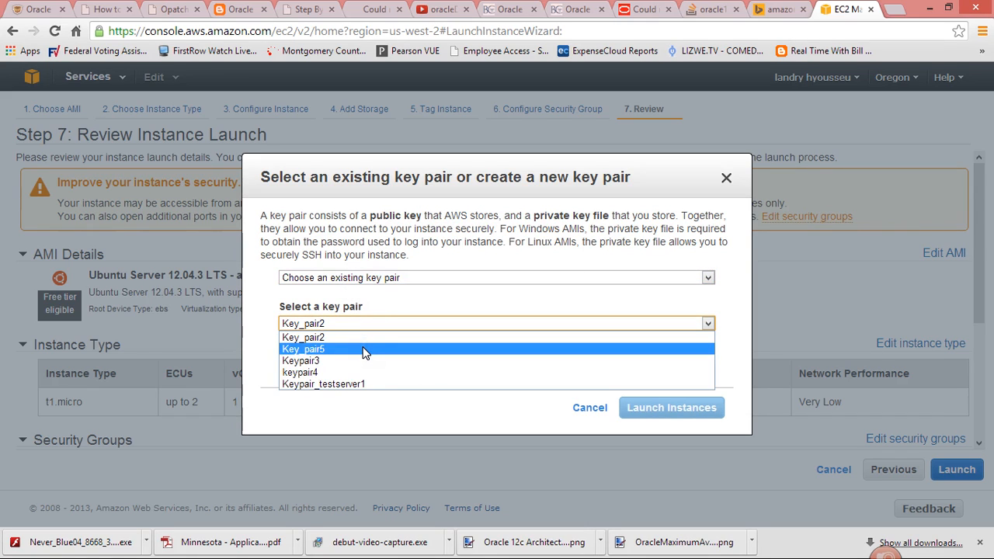
click(363, 348)
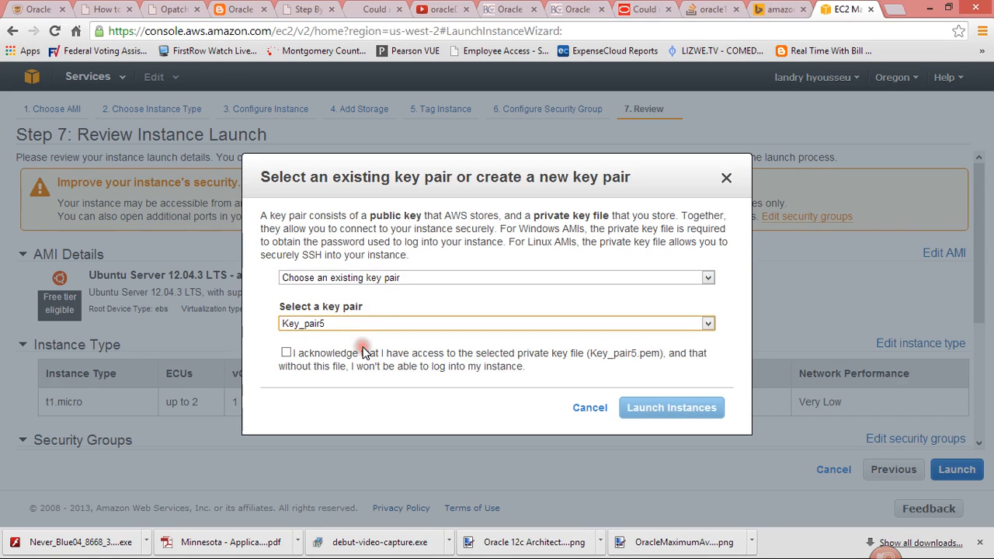
click(286, 354)
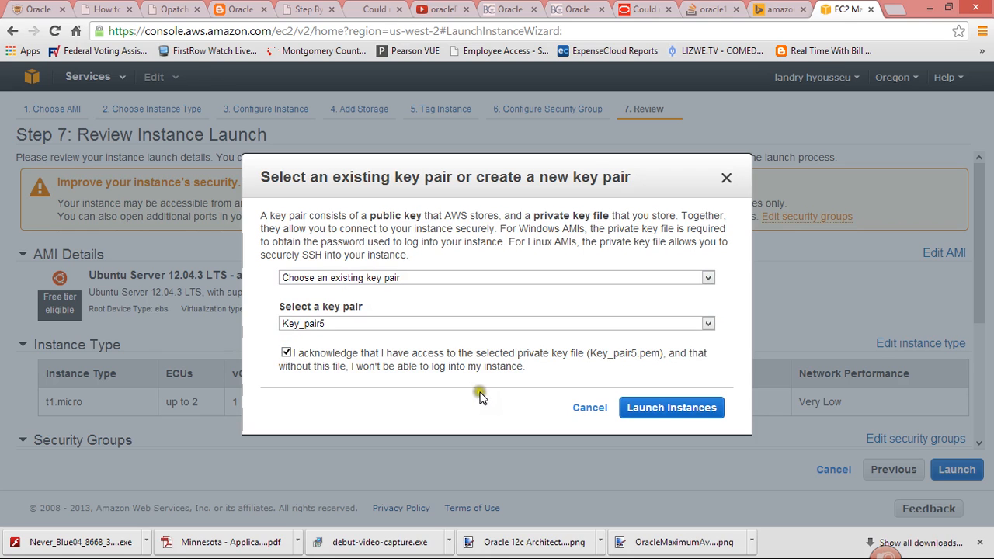
click(671, 419)
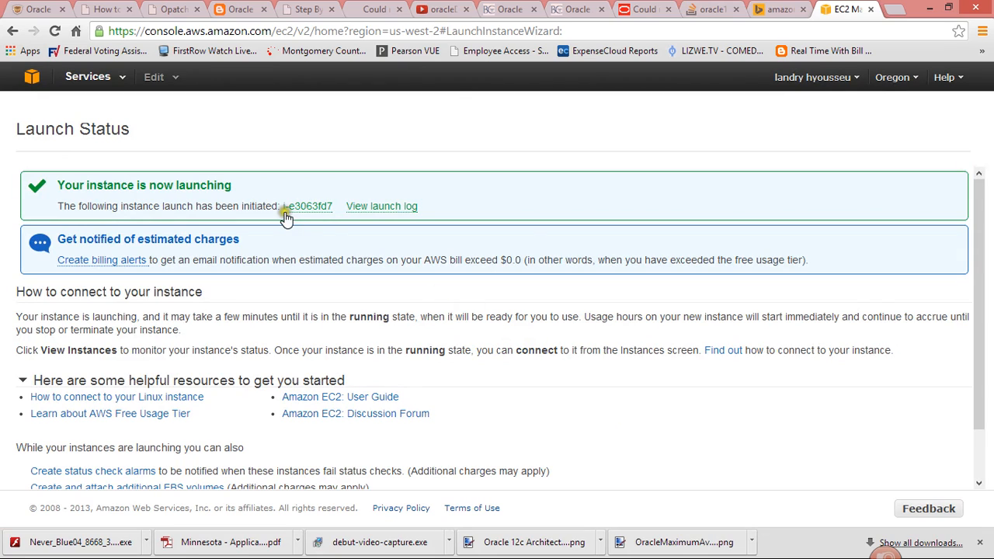
- Go from the console home to EC2's running instances and reload the list to check Sample_Instance's state
click(32, 81)
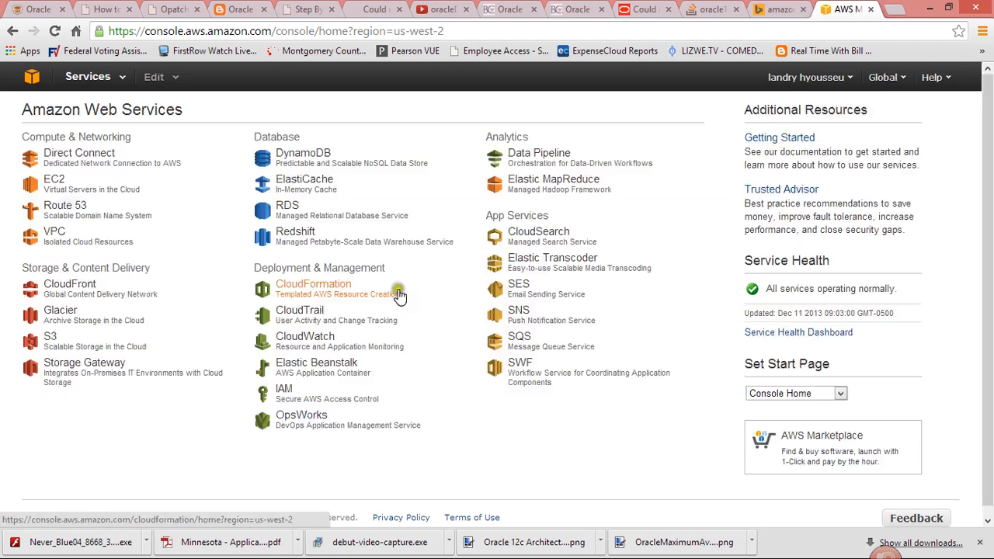
click(66, 189)
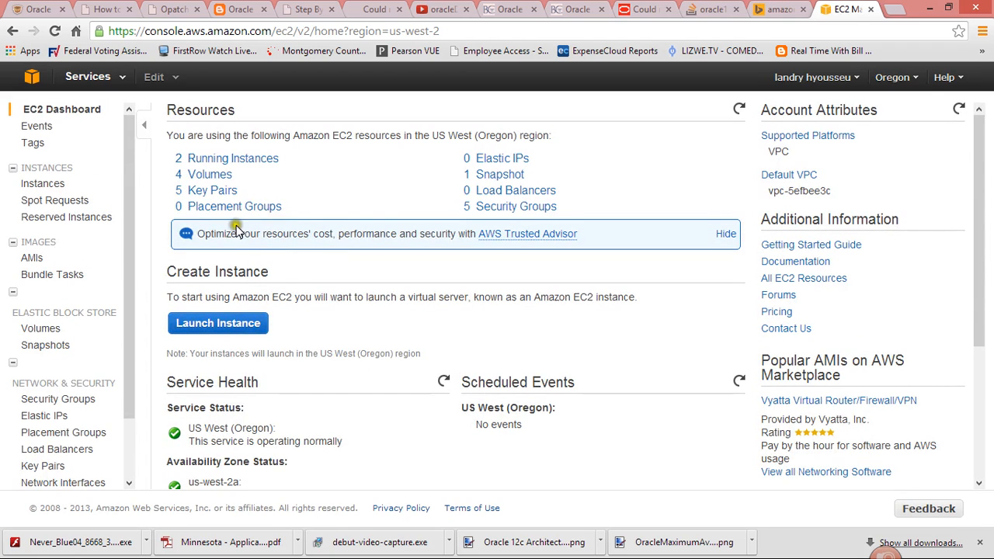
click(223, 165)
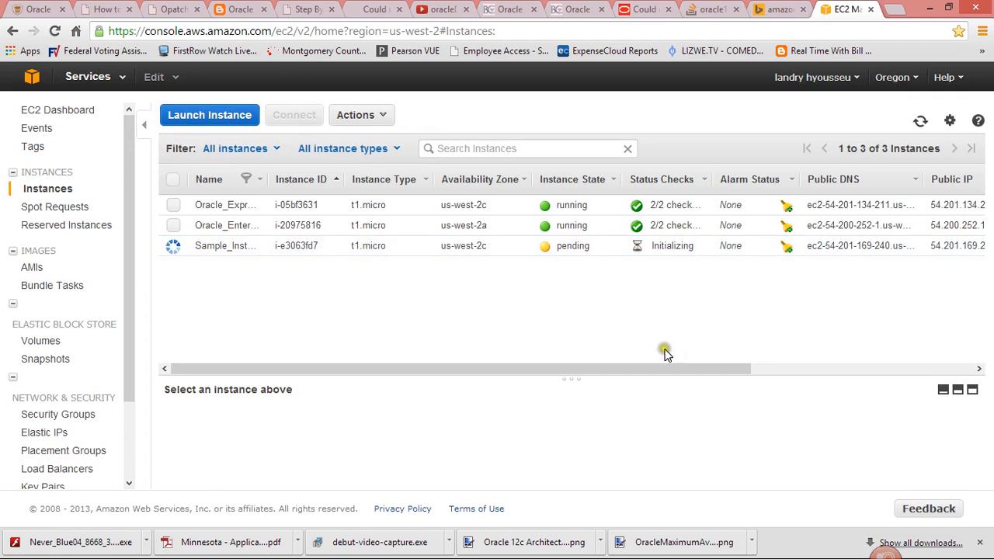
drag(658, 364, 547, 354)
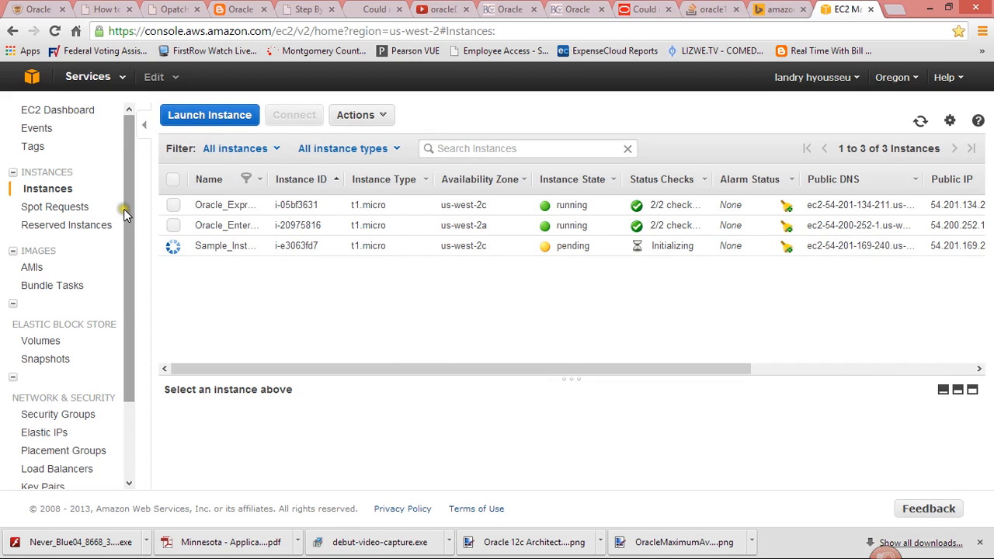
click(55, 33)
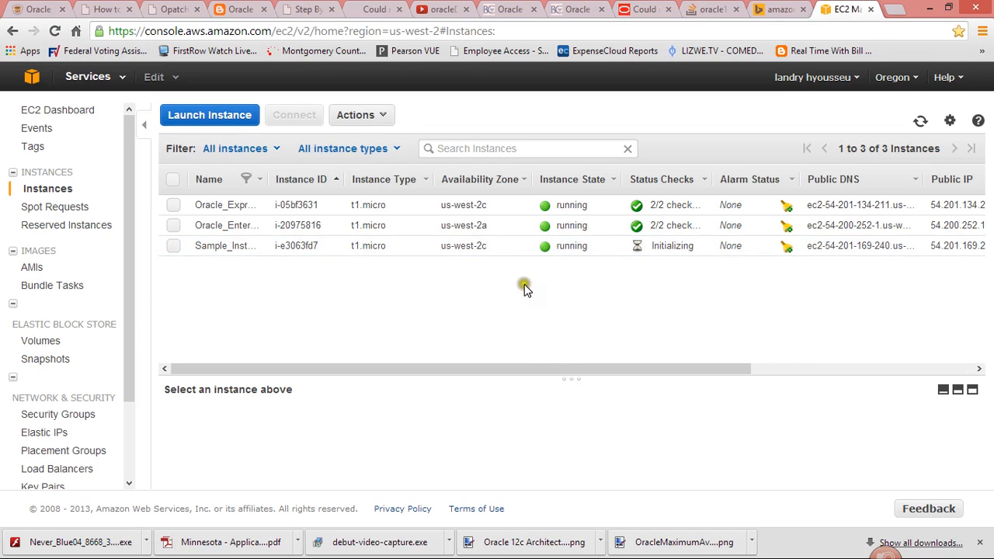
click(930, 8)
click(930, 10)
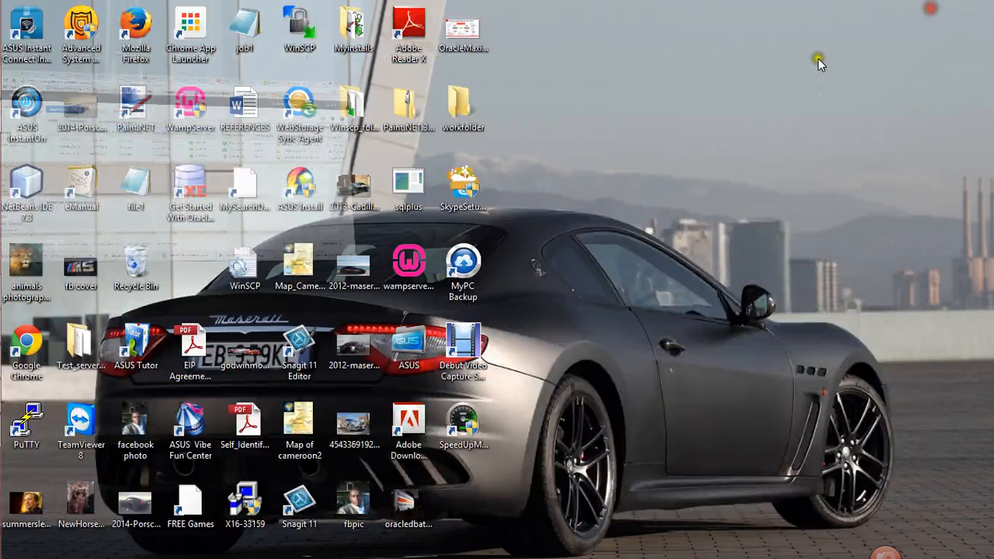
mouse_move(27, 435)
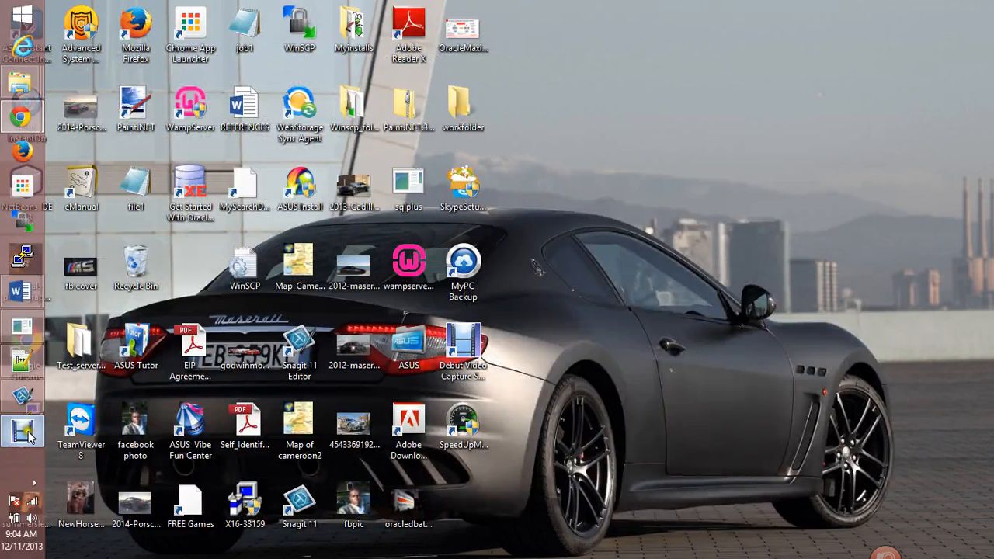
click(34, 483)
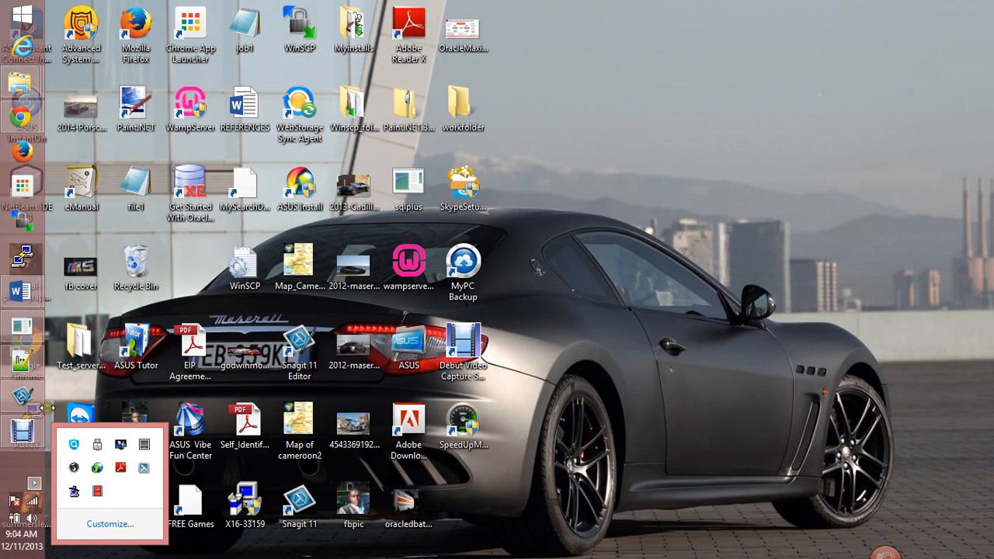
click(22, 431)
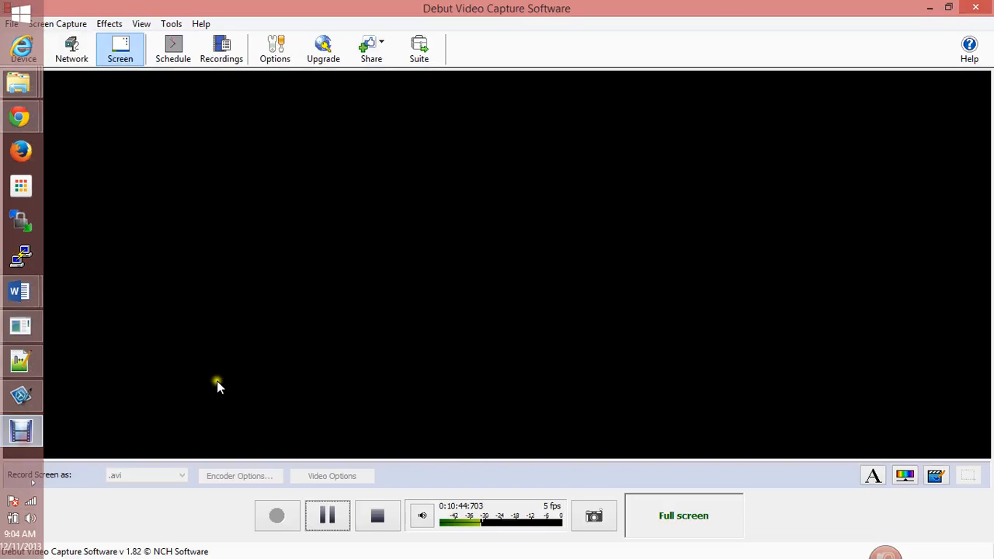